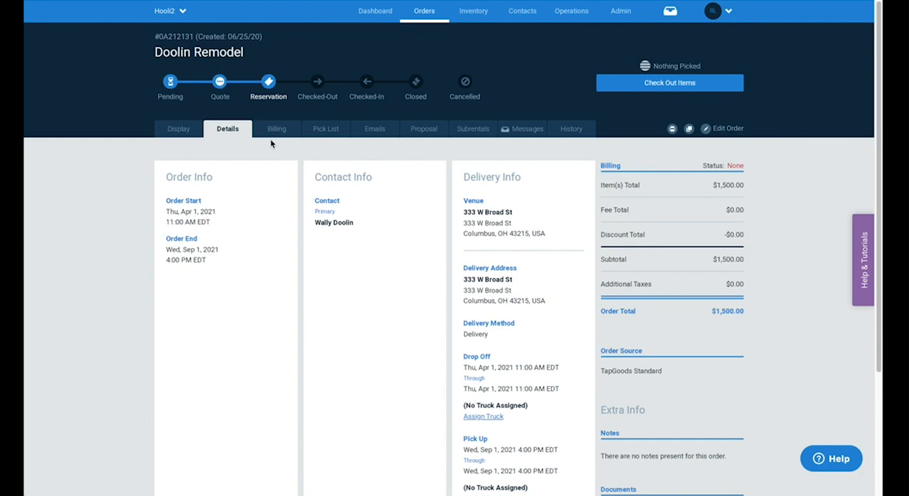
Step: Open the remodel order's billing details and turn on recurring payments
{"action": "scroll", "coordinate": [343, 213], "scroll_direction": "down", "scroll_amount": 3}
{"action": "scroll", "coordinate": [343, 217], "scroll_direction": "up", "scroll_amount": 3}
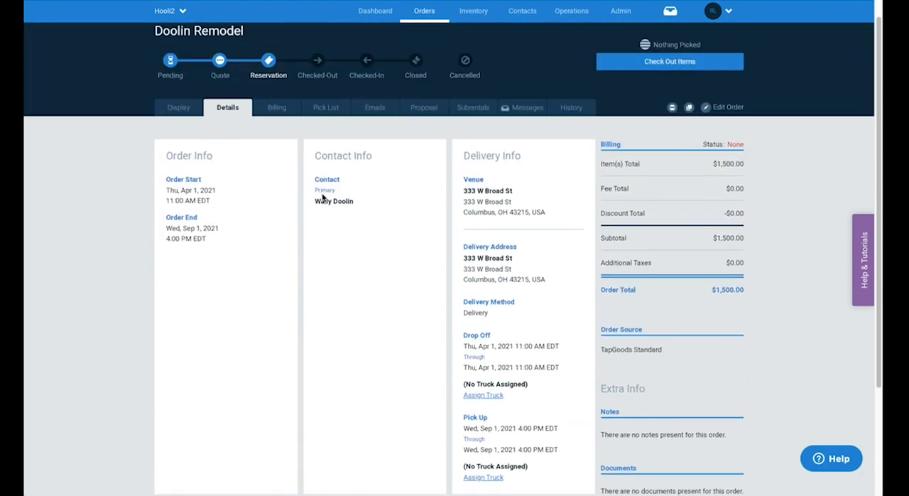
{"action": "left_click", "coordinate": [279, 111]}
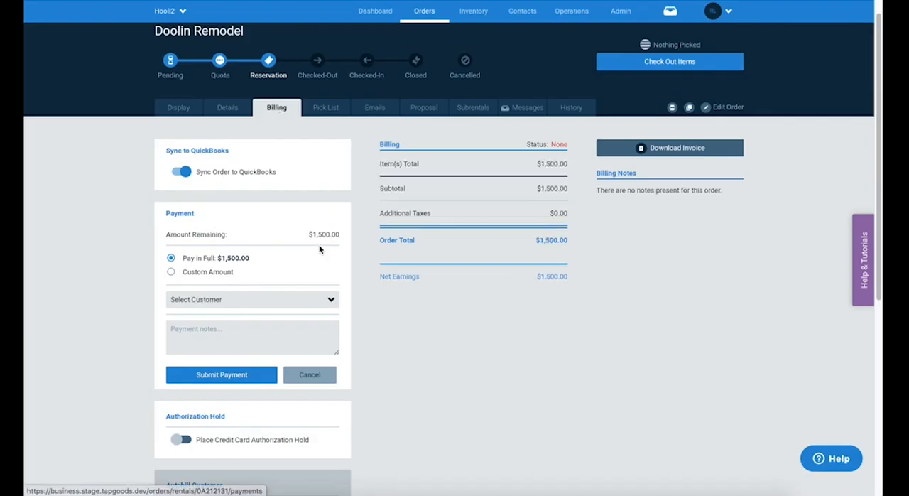
{"action": "scroll", "coordinate": [319, 248], "scroll_direction": "down", "scroll_amount": 5}
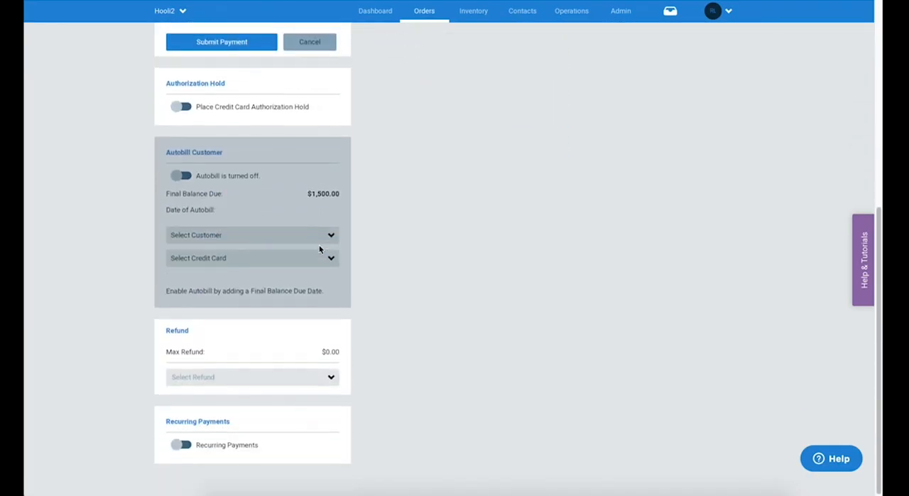
{"action": "left_click", "coordinate": [185, 447]}
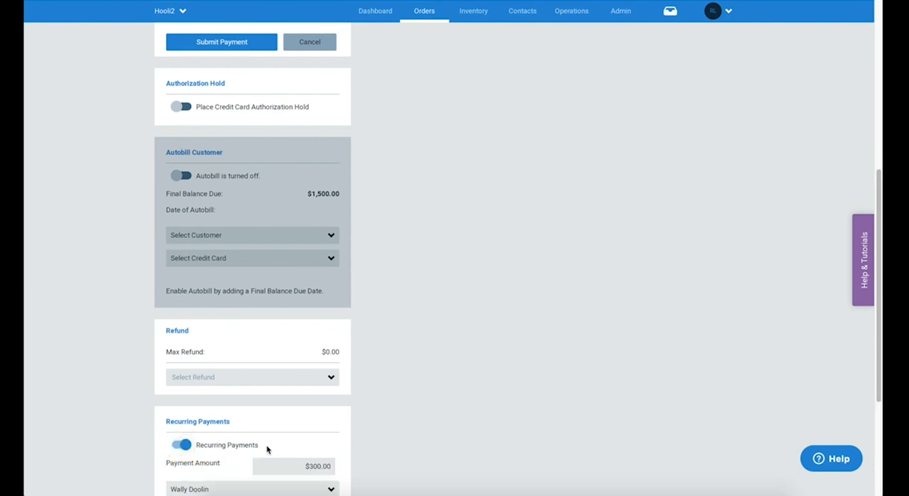
Step: Examine the customer and credit card choices offered for the recurring payment
{"action": "scroll", "coordinate": [267, 449], "scroll_direction": "down", "scroll_amount": 1}
{"action": "scroll", "coordinate": [267, 449], "scroll_direction": "down", "scroll_amount": 1}
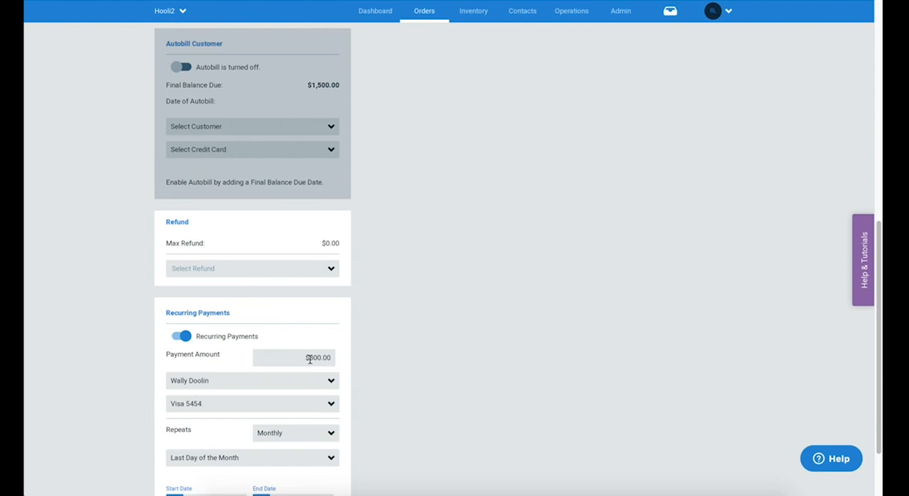
{"action": "left_click", "coordinate": [254, 387]}
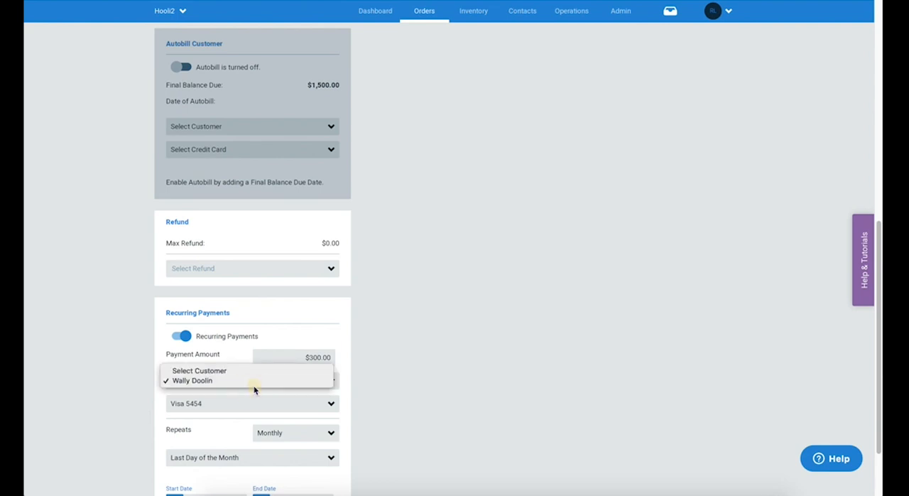
{"action": "left_click", "coordinate": [239, 409]}
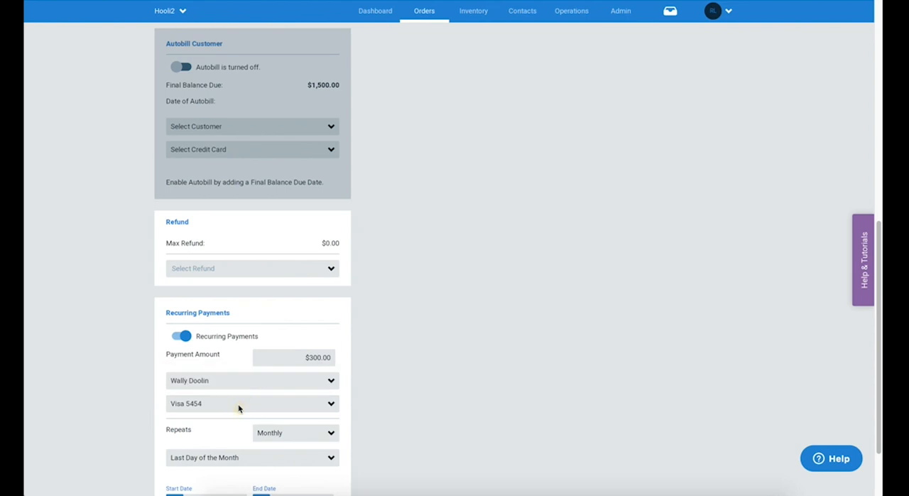
{"action": "left_click", "coordinate": [239, 409]}
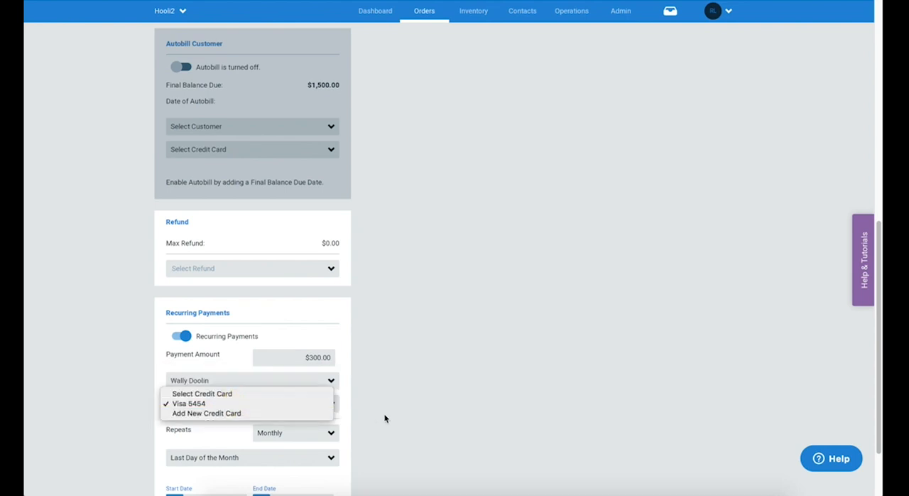
{"action": "left_click", "coordinate": [420, 397]}
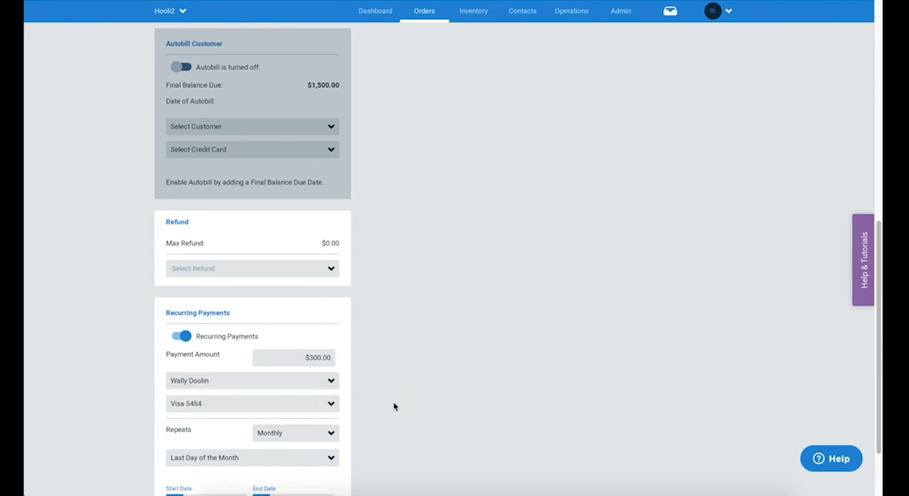
Step: Set the recurring payment to repeat weekly on Thursday
{"action": "left_click", "coordinate": [290, 436]}
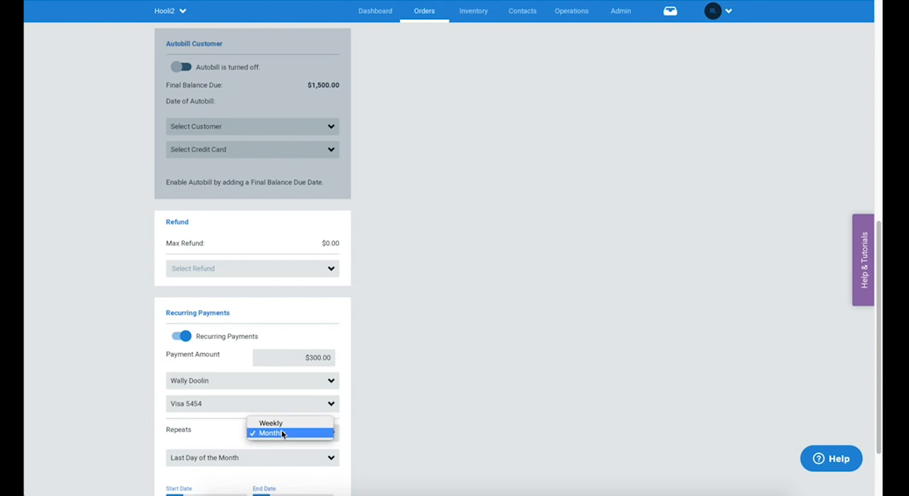
{"action": "left_click", "coordinate": [281, 423]}
{"action": "scroll", "coordinate": [283, 425], "scroll_direction": "down", "scroll_amount": 3}
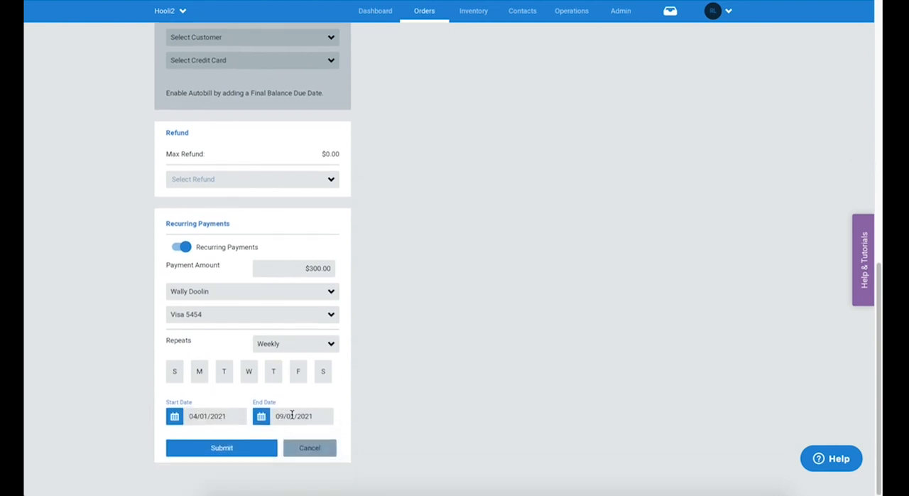
{"action": "left_click", "coordinate": [274, 373]}
Step: Set the recurring payment to repeat monthly on the 15th of the Month and submit it
{"action": "left_click", "coordinate": [276, 344]}
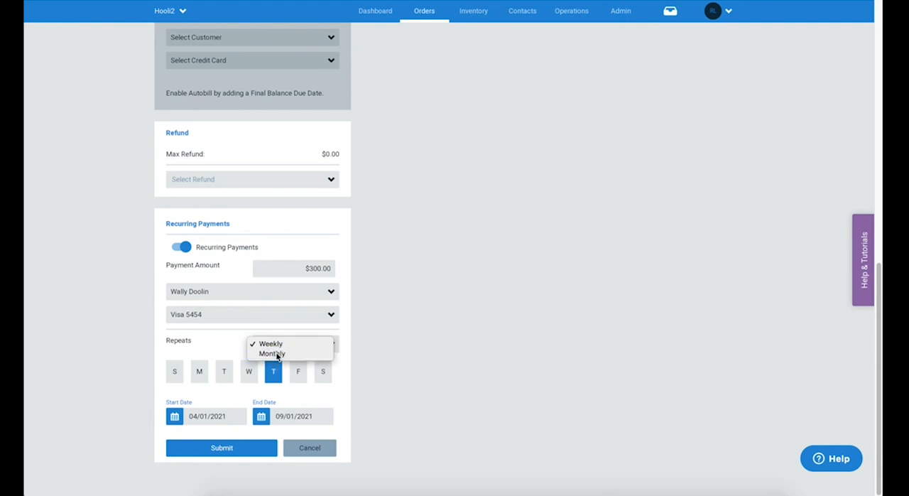
{"action": "left_click", "coordinate": [277, 353]}
{"action": "left_click", "coordinate": [259, 375]}
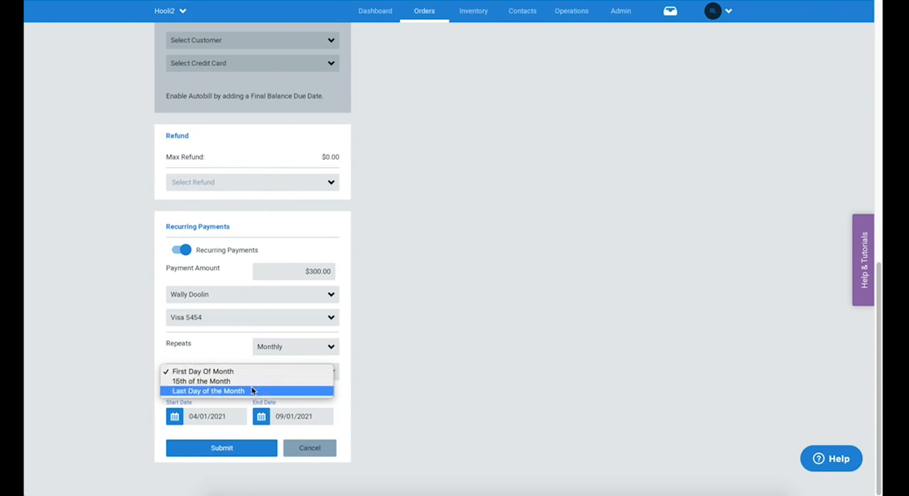
{"action": "left_click", "coordinate": [251, 381]}
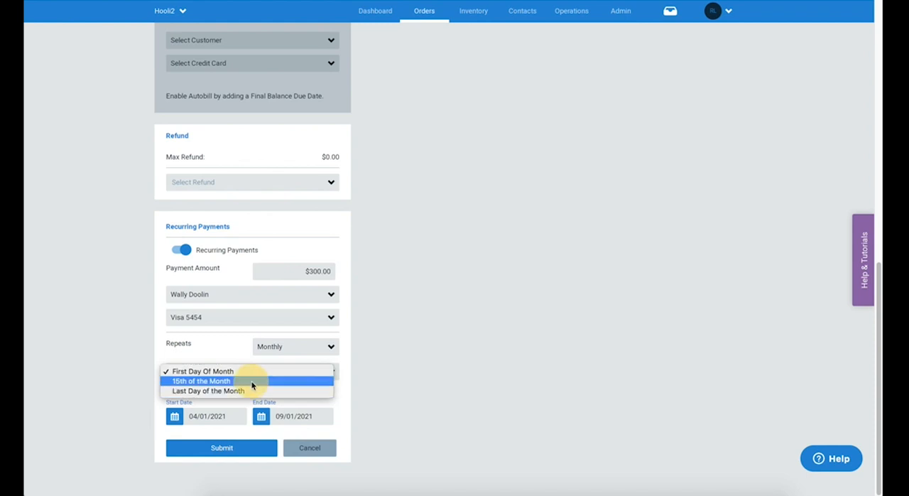
{"action": "left_click", "coordinate": [222, 446]}
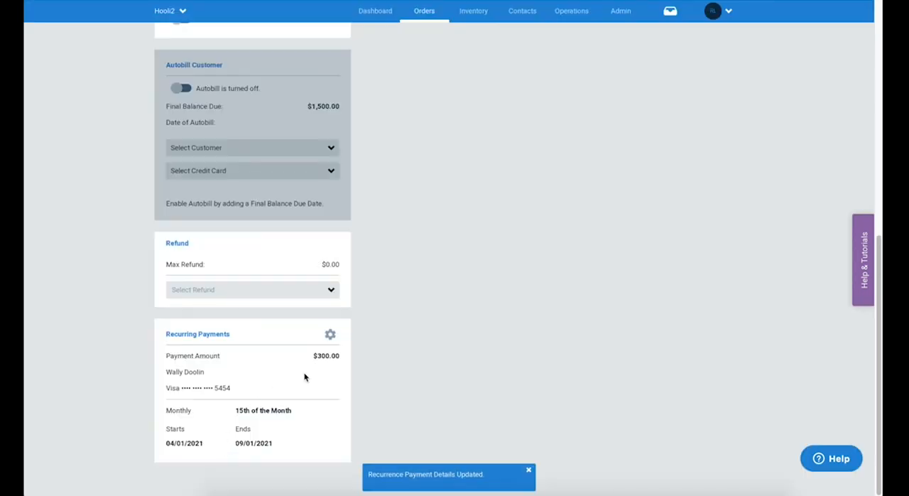
Step: Reopen the saved recurring payment for editing and cancel without changing anything
{"action": "left_click", "coordinate": [329, 334]}
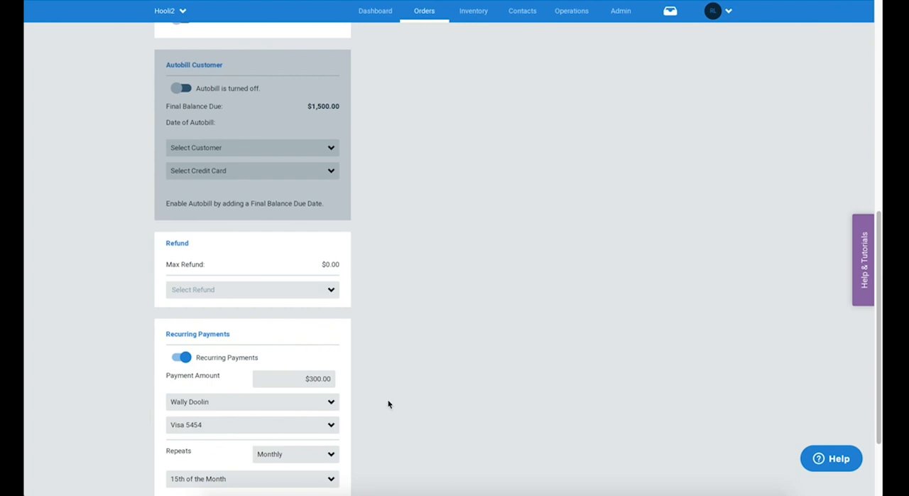
{"action": "scroll", "coordinate": [389, 404], "scroll_direction": "down", "scroll_amount": 2}
{"action": "left_click", "coordinate": [300, 448]}
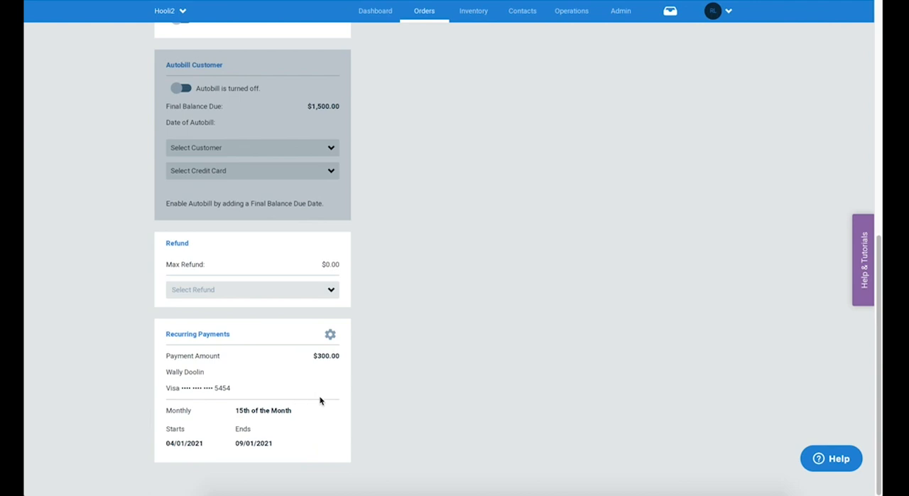
Step: Turn on the credit card authorization hold with a $1000 hold amount, selecting the order's customer and their saved Visa card
{"action": "scroll", "coordinate": [320, 400], "scroll_direction": "up", "scroll_amount": 1}
{"action": "scroll", "coordinate": [321, 400], "scroll_direction": "up", "scroll_amount": 3}
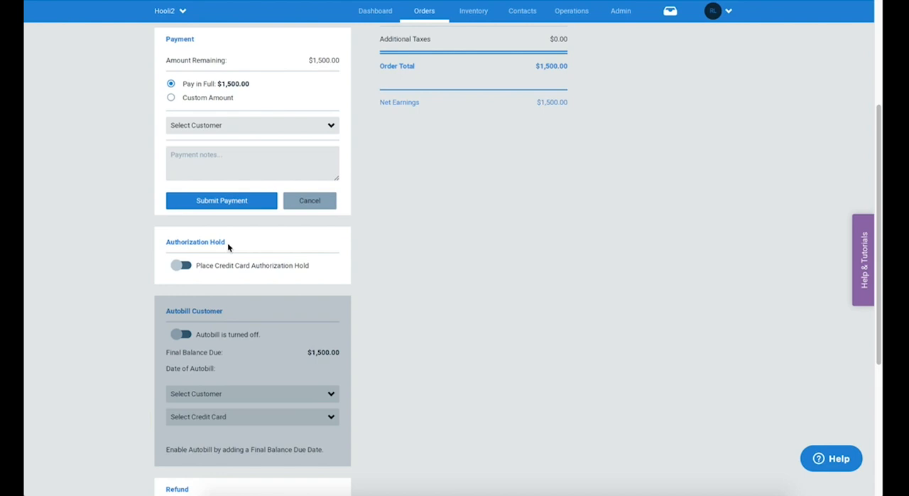
{"action": "left_click", "coordinate": [184, 266]}
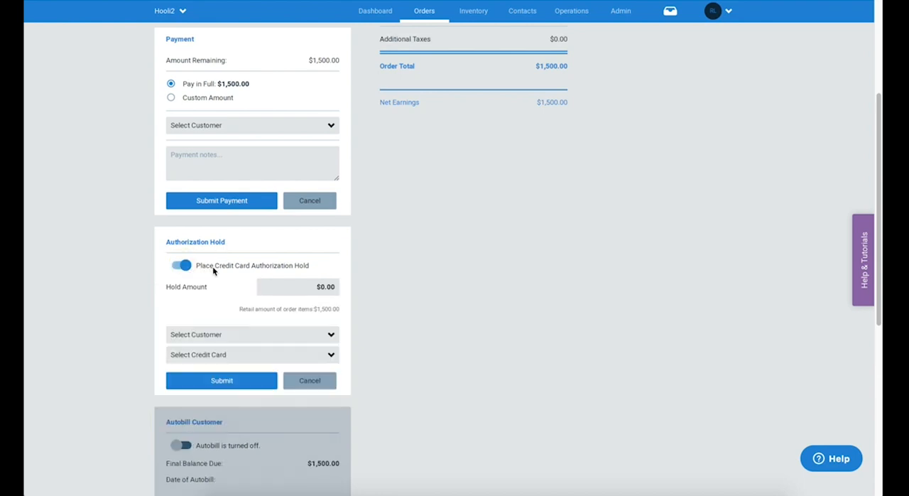
{"action": "left_click", "coordinate": [323, 286]}
{"action": "left_click", "coordinate": [323, 287]}
{"action": "type", "text": "100"}
{"action": "left_click", "coordinate": [245, 334]}
{"action": "left_click", "coordinate": [238, 345]}
{"action": "left_click", "coordinate": [235, 354]}
{"action": "left_click", "coordinate": [233, 364]}
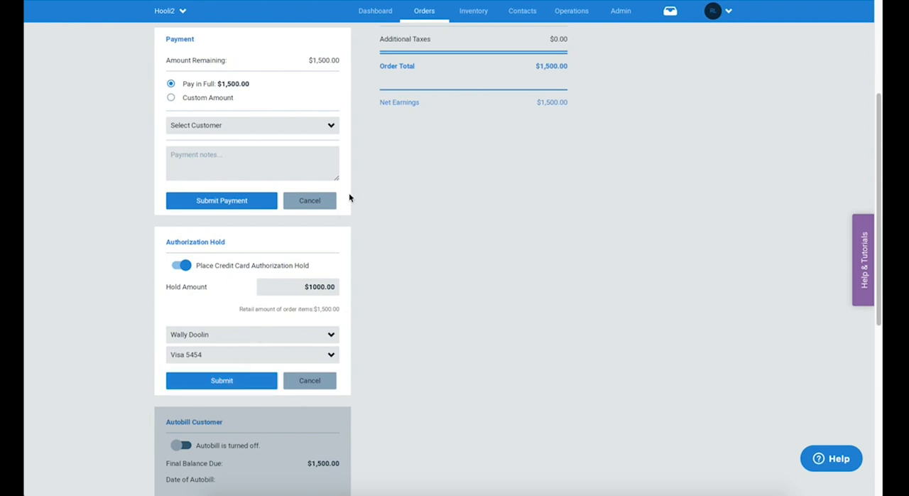
{"action": "mouse_move", "coordinate": [430, 9]}
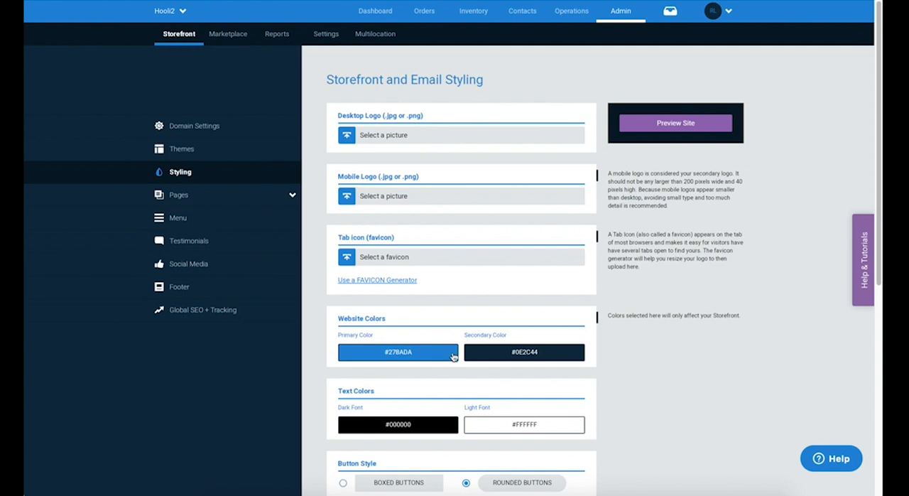
{"action": "scroll", "coordinate": [453, 357], "scroll_direction": "down", "scroll_amount": 1}
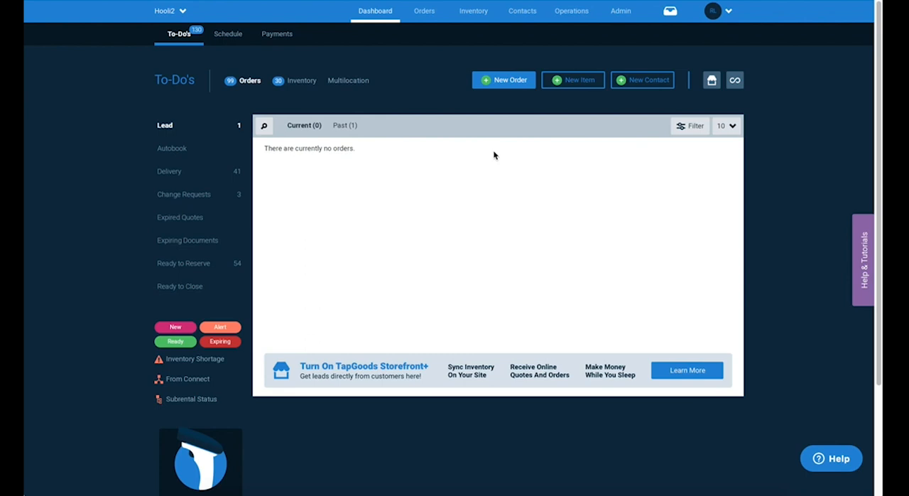
Step: Start the Settings Tutorials walkthrough from Help & Tutorials, follow it to the Order settings, and return to the help
{"action": "left_click", "coordinate": [865, 284]}
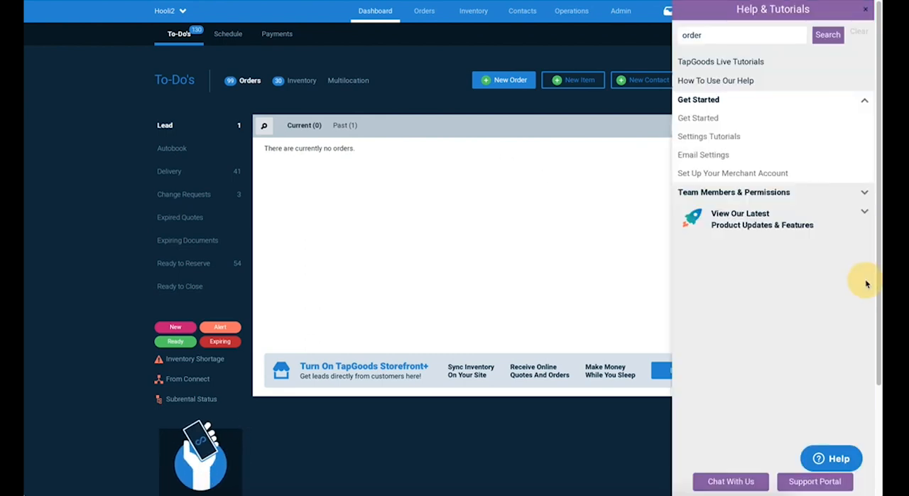
{"action": "left_click", "coordinate": [714, 137]}
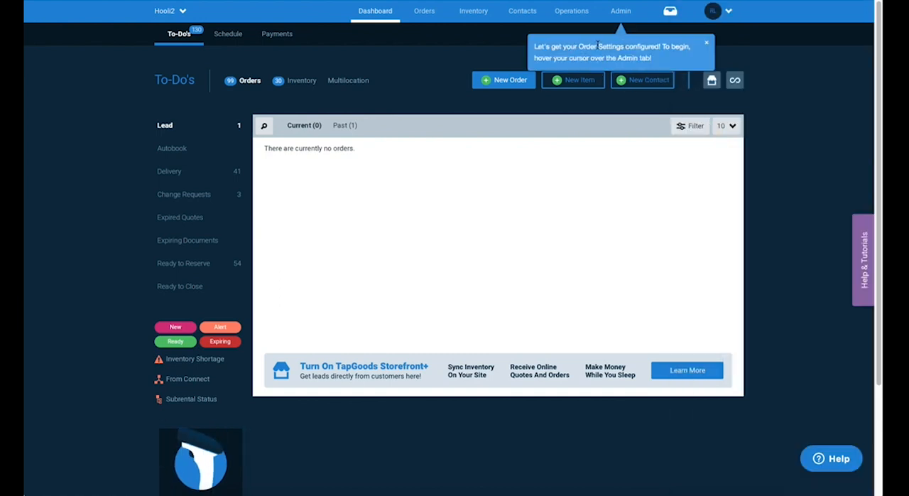
{"action": "mouse_move", "coordinate": [617, 18]}
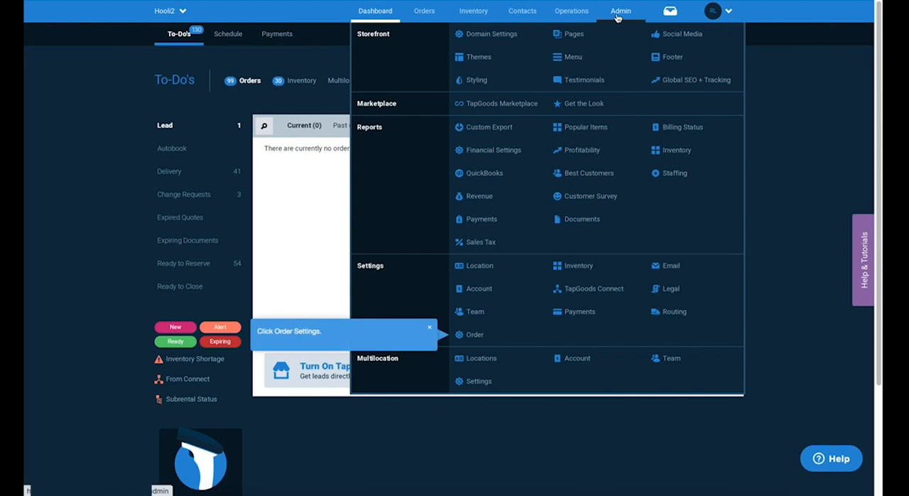
{"action": "left_click", "coordinate": [473, 334]}
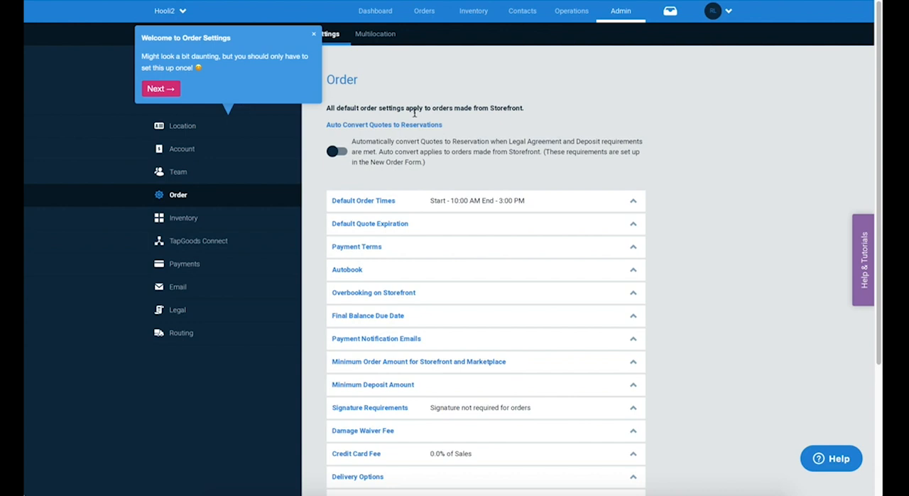
{"action": "left_click", "coordinate": [862, 249]}
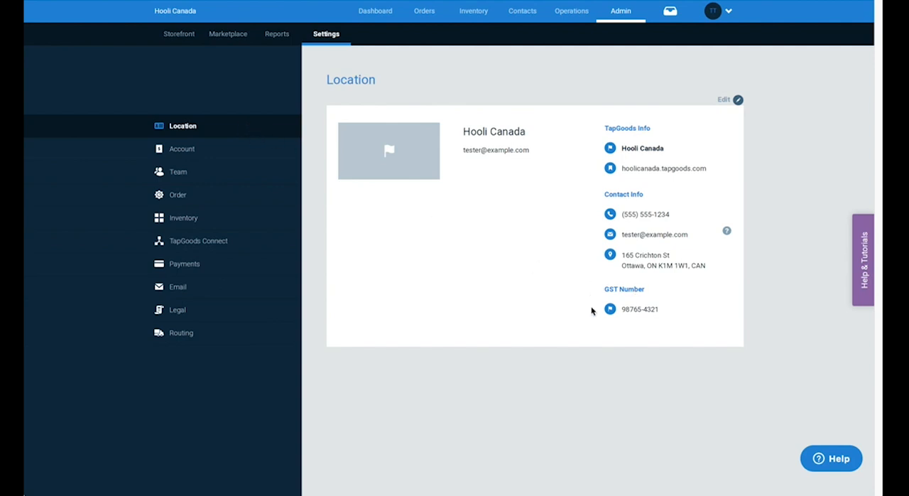
Step: Open the Hooli Canada location details for editing to check the GST number field, and cancel the edit
{"action": "left_click", "coordinate": [724, 102]}
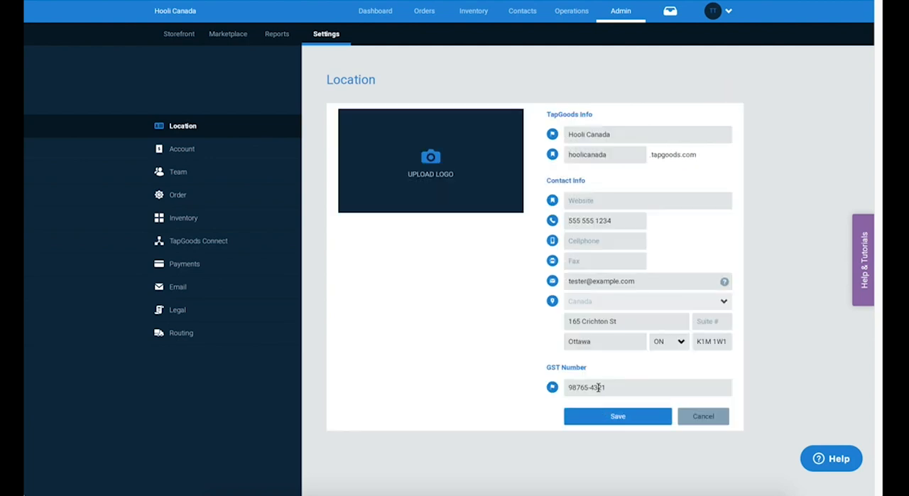
{"action": "left_click", "coordinate": [696, 418]}
{"action": "left_click", "coordinate": [696, 416]}
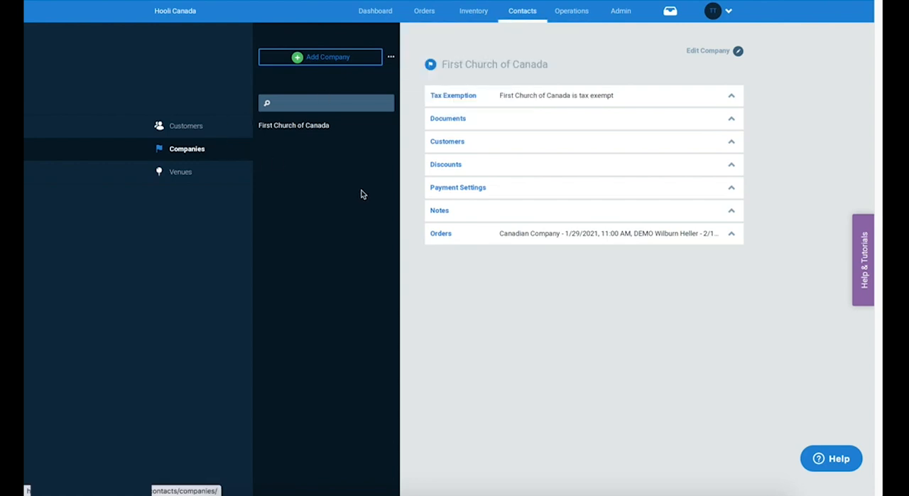
Step: Expand the tax exemption options of First Church of Canada and toggle PST Exempt off and back on
{"action": "left_click", "coordinate": [615, 99]}
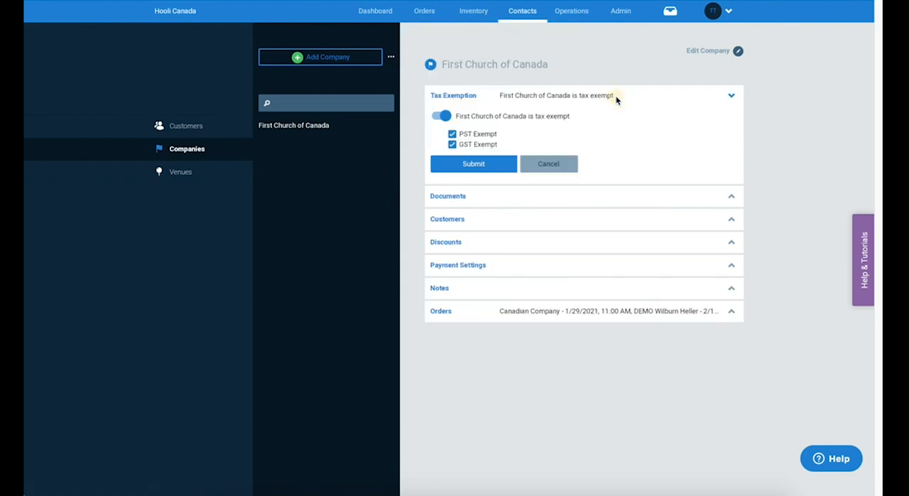
{"action": "left_click", "coordinate": [458, 134]}
{"action": "left_click", "coordinate": [453, 134]}
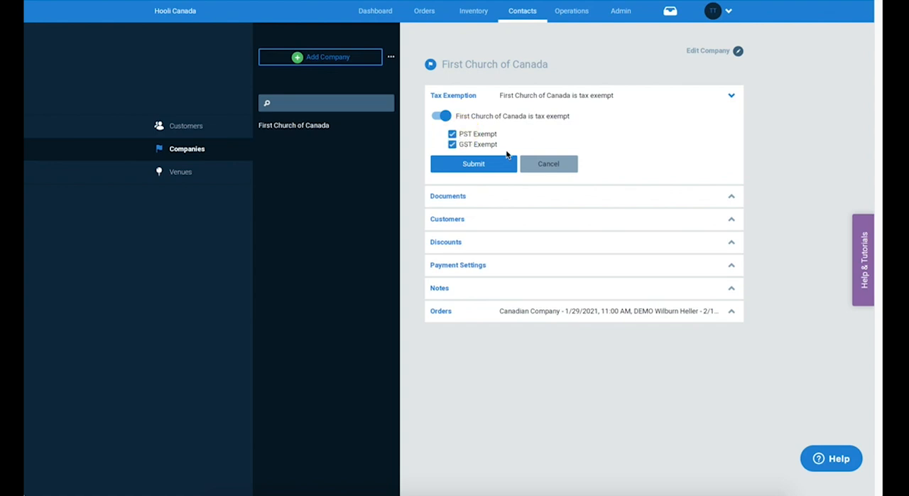